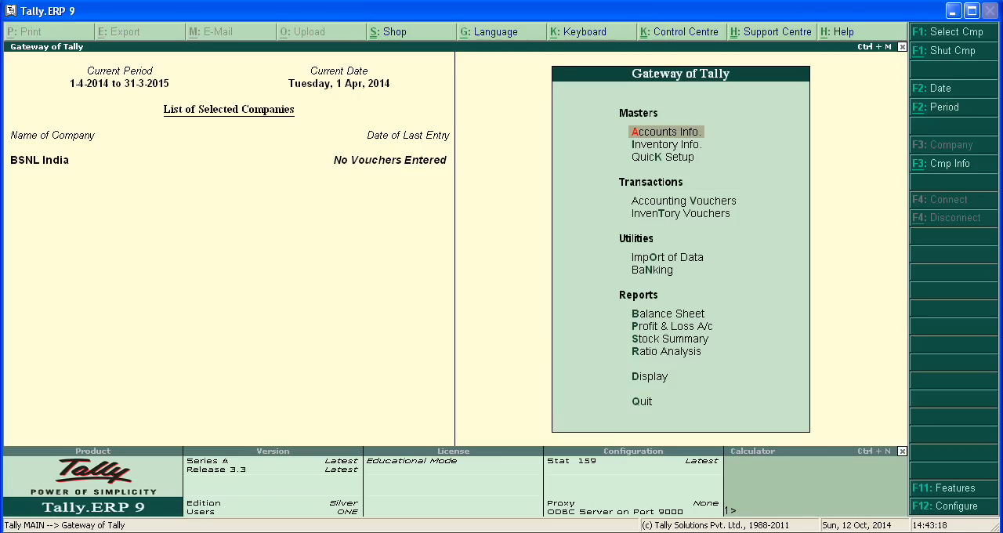
Open accounting voucher entry and start the sales voucher with reference 12345.
key(Down)
key(Down)
key(Down)
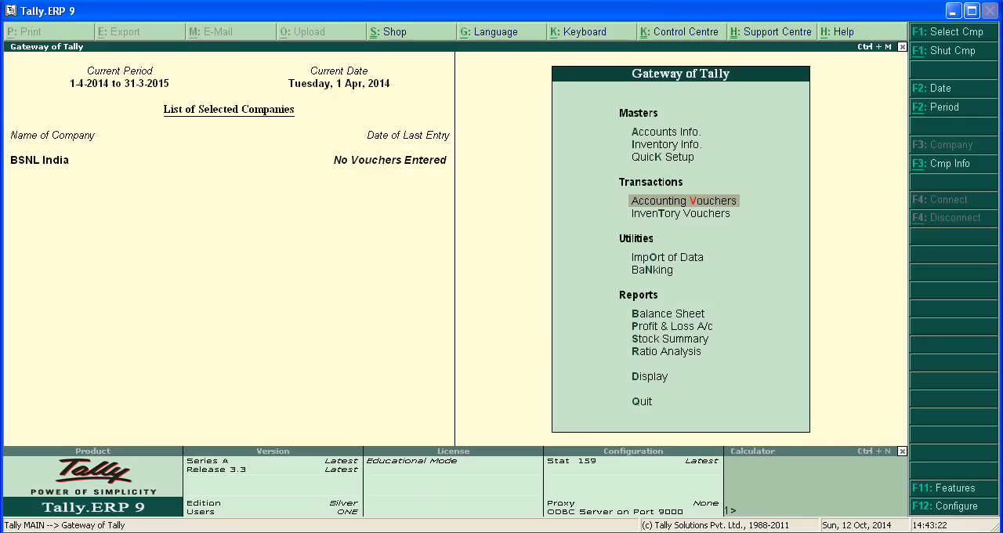
key(Return)
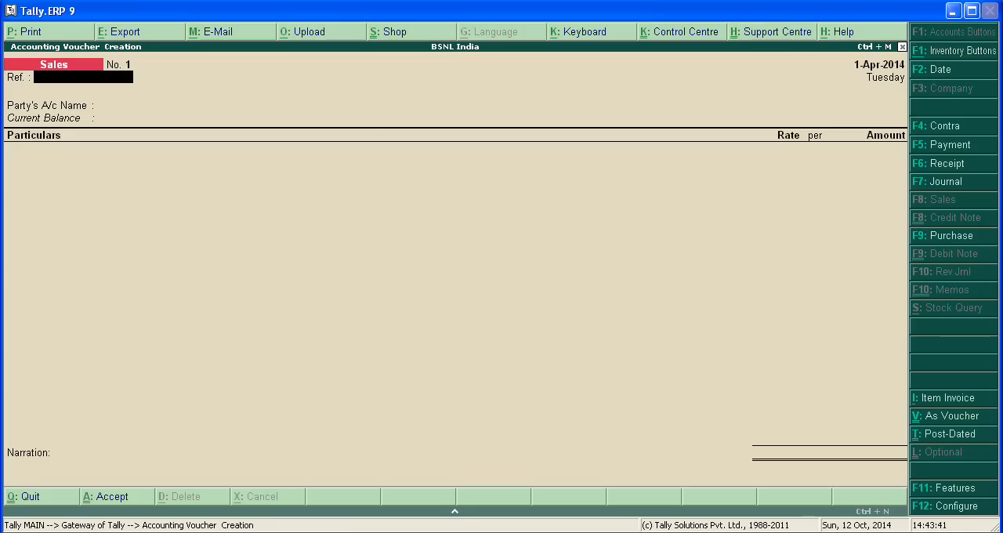
text(2345)
key(Return)
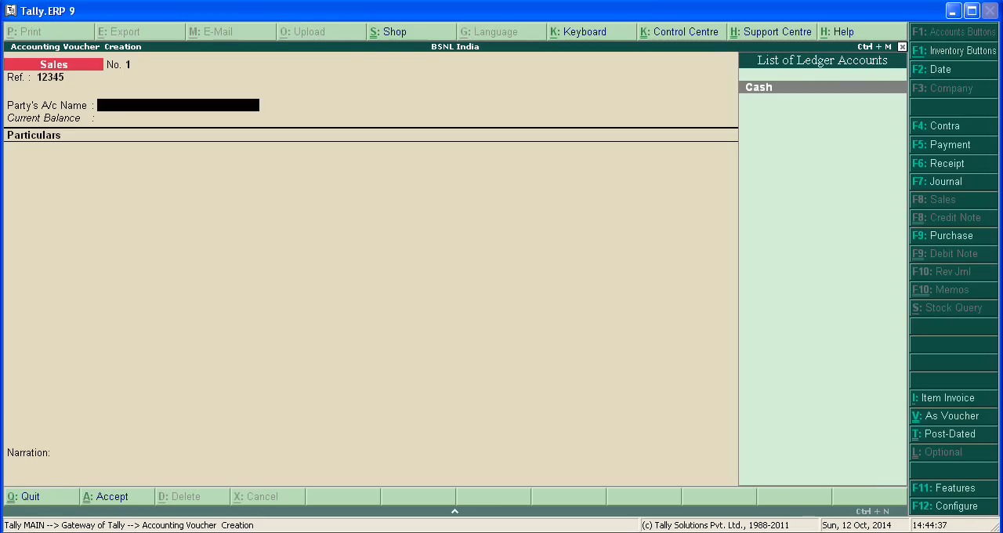
Create a party ledger named Abc from within the voucher, with no alias, under the Sundry Debtors group.
key(alt+c)
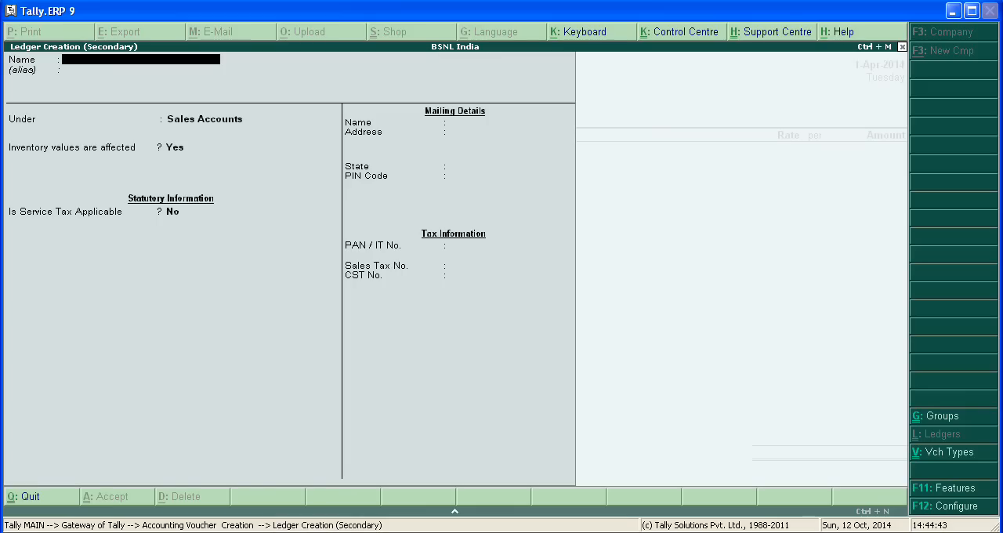
text(Abc)
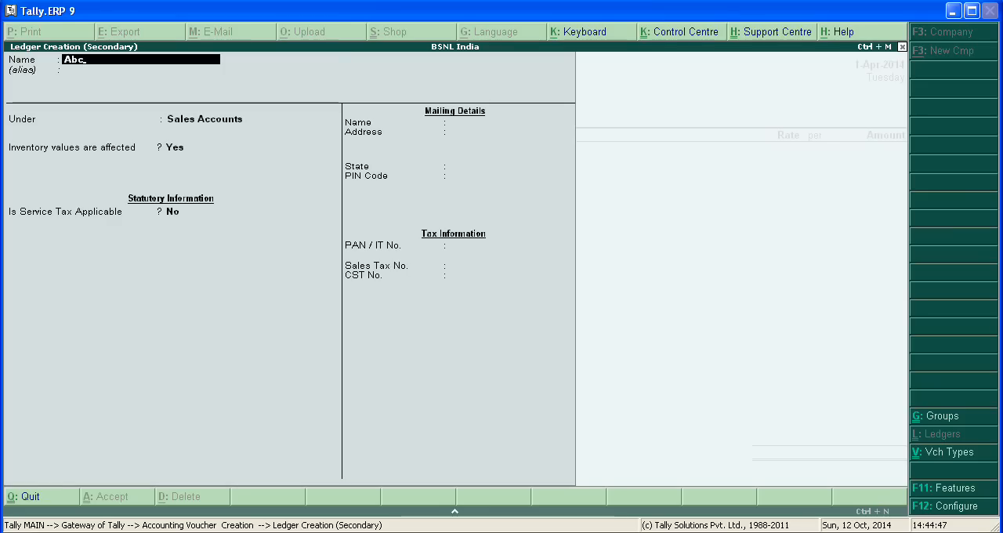
key(Return)
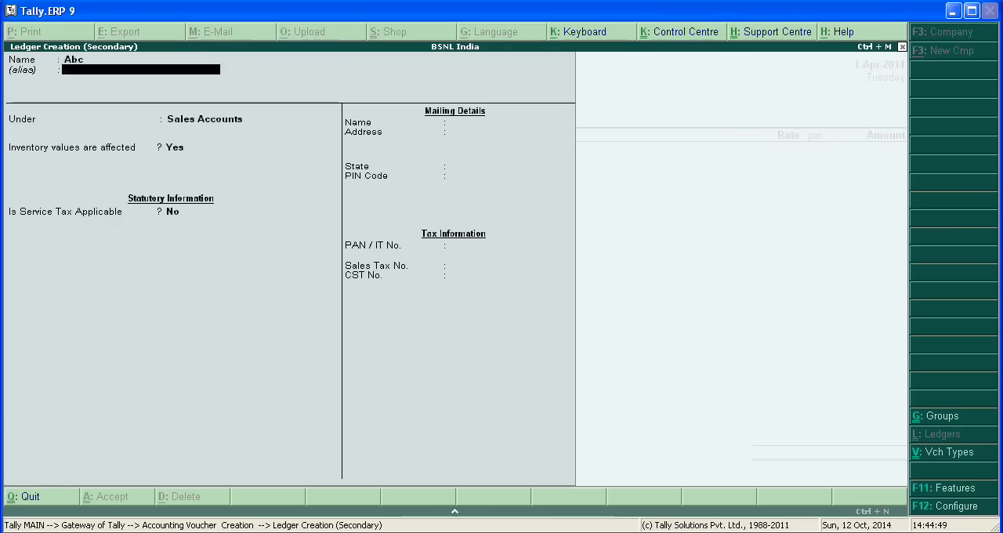
key(Return)
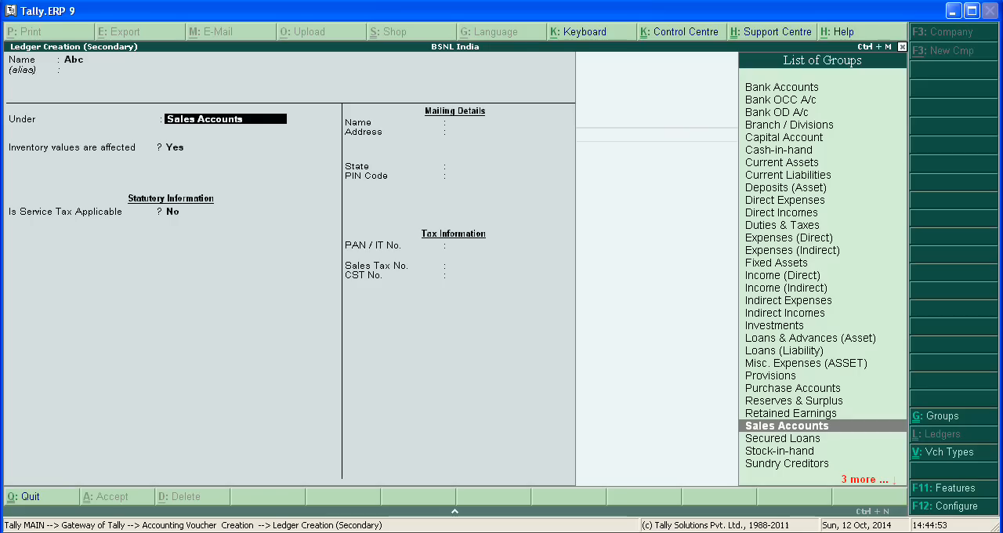
text(S)
key(Down)
key(Down)
key(Down)
key(Down)
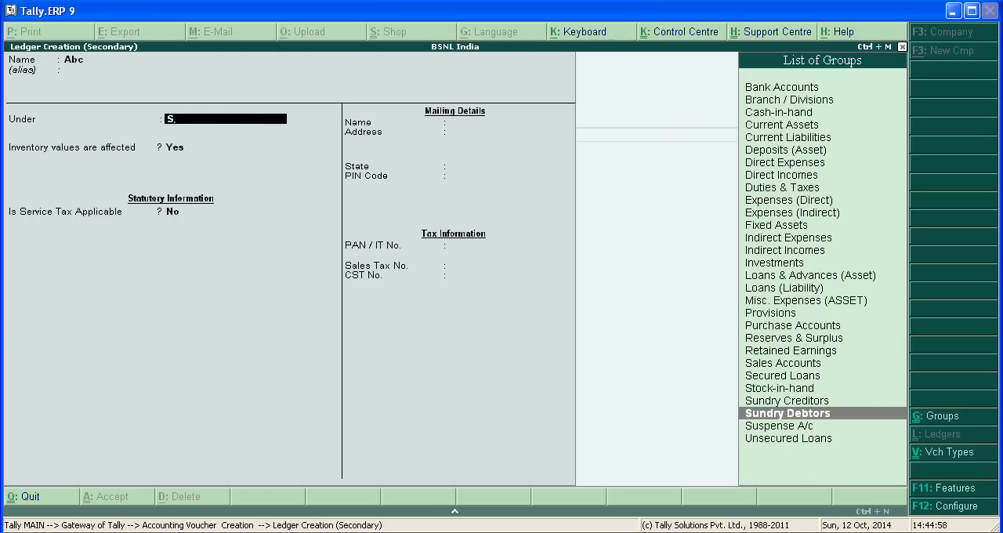
key(Return)
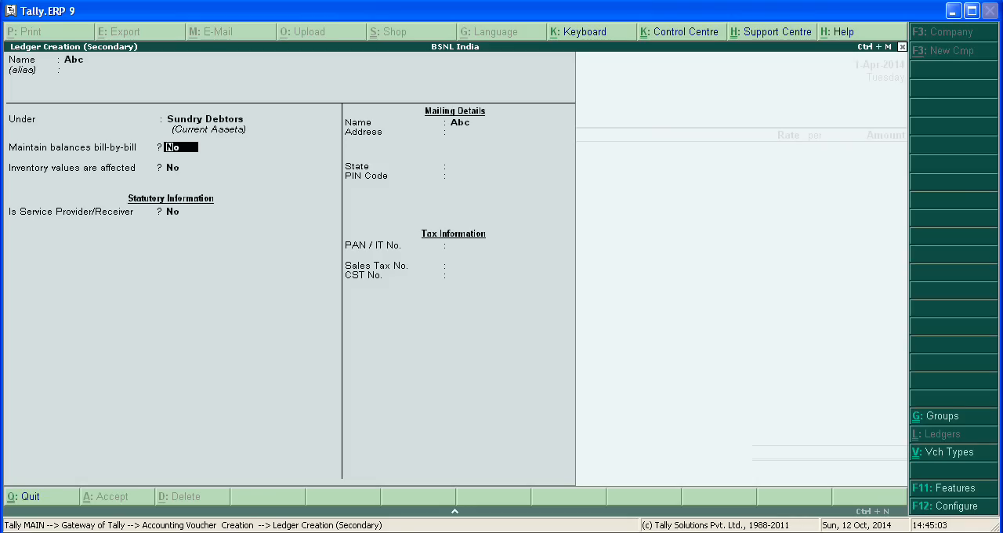
Set bill-by-bill balances and Service Provider/Receiver to Yes for the Abc ledger, choose state Not Applicable, leave tax details blank, and save.
text(y)
key(Return)
key(Return)
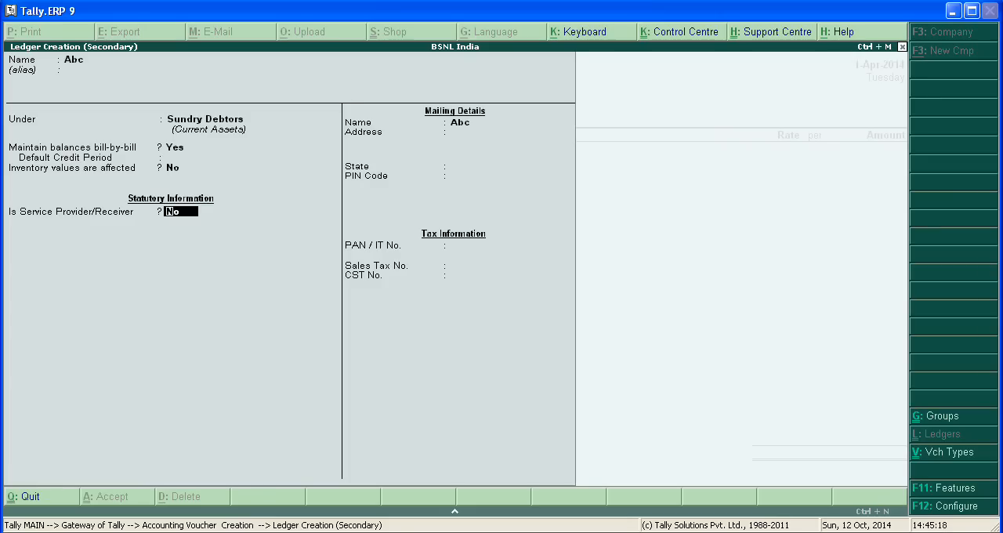
key(y)
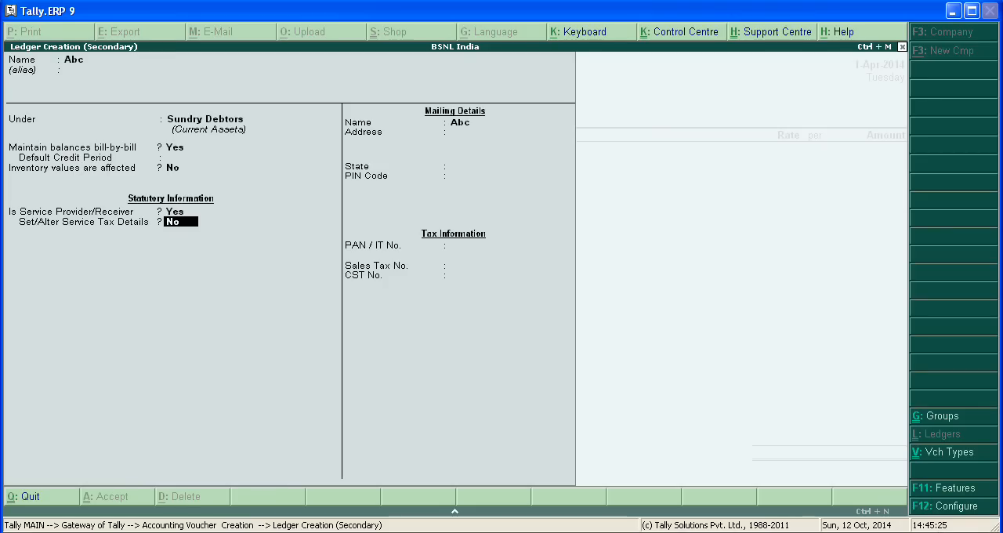
key(Return)
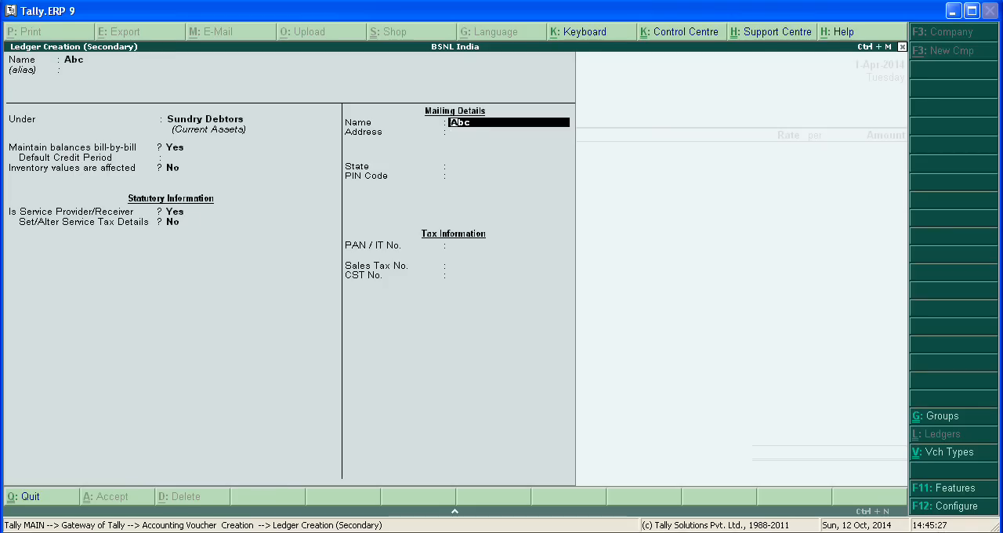
key(Return)
key(Return)
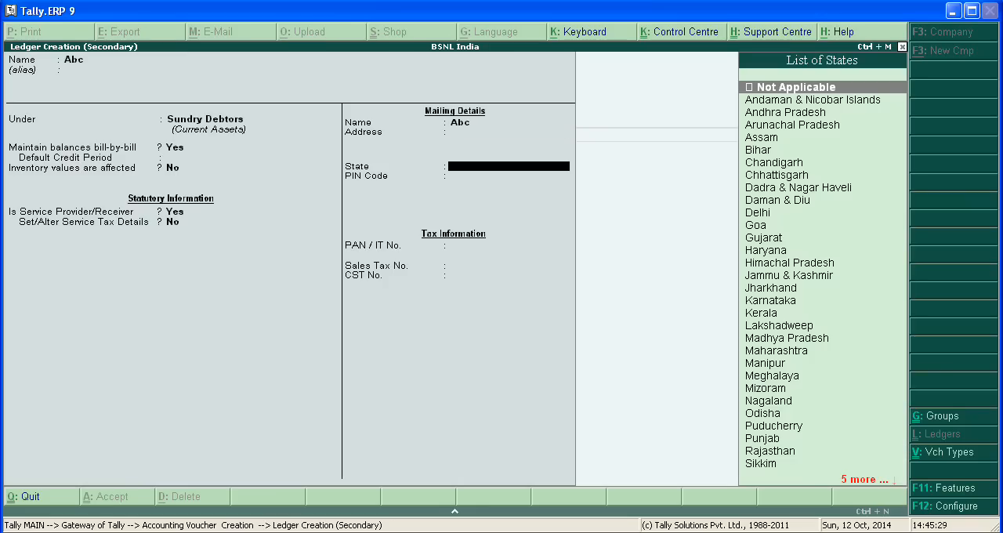
key(Return)
key(Return)
key(Return)
key(Return)
key(Return)
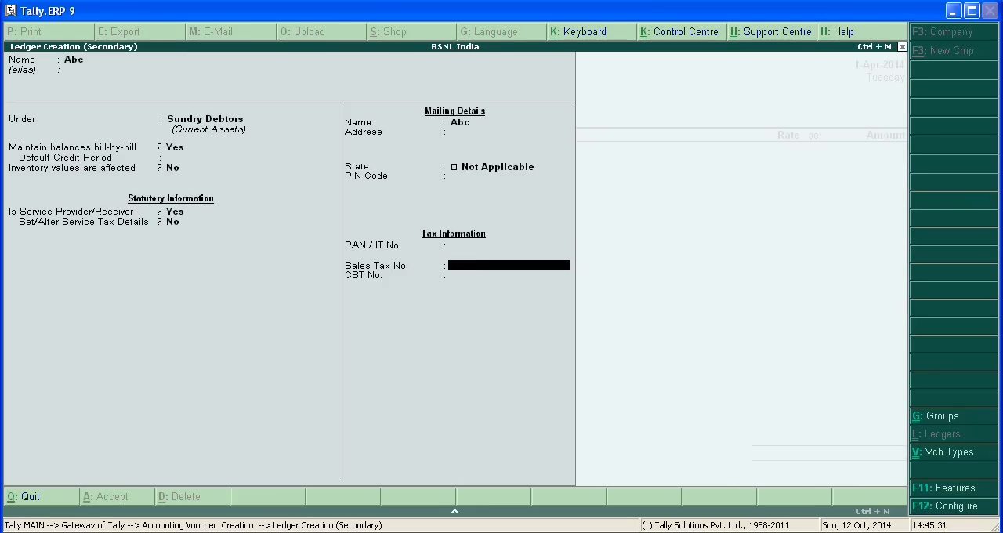
key(Return)
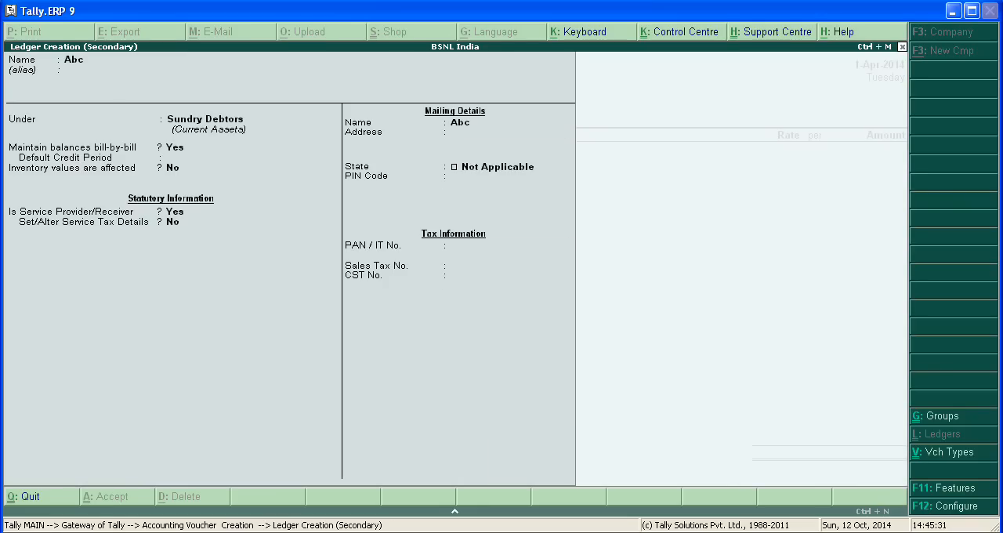
Accept the party details with despatch and order fields blank and the dealer type Not Applicable.
key(Return)
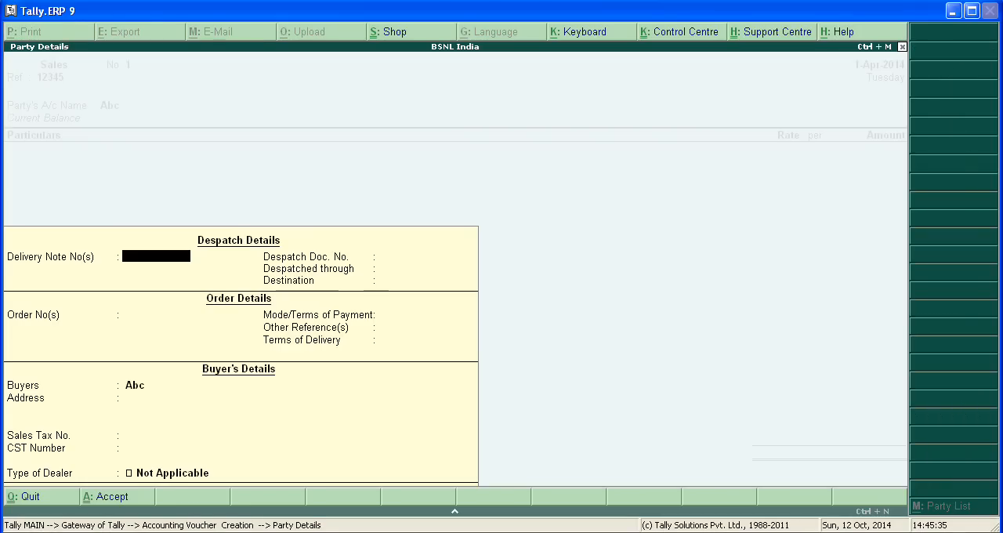
key(Return)
key(Return)
key(Return)
key(Return)
key(Return)
key(Return)
key(Return)
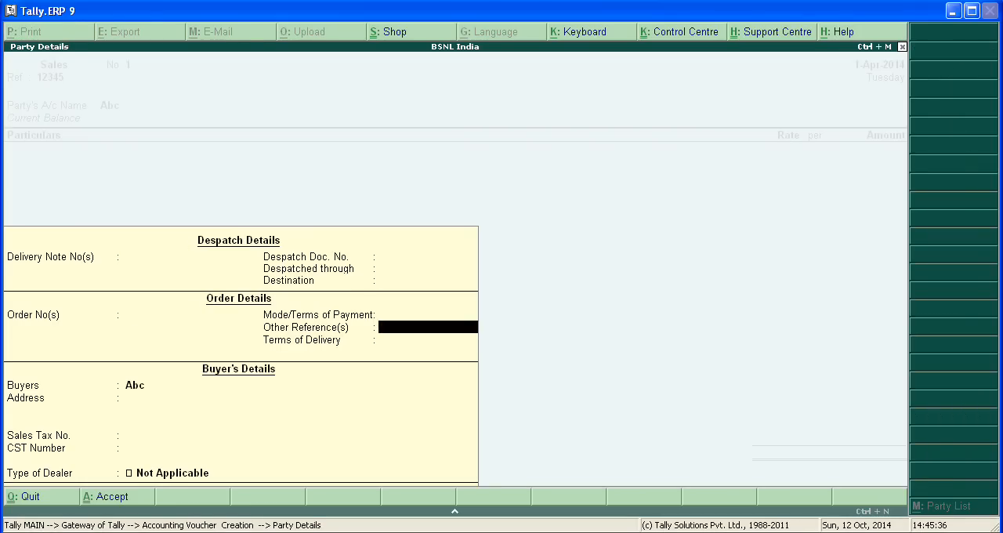
key(Return)
key(Return)
key(Return)
key(Return)
key(Return)
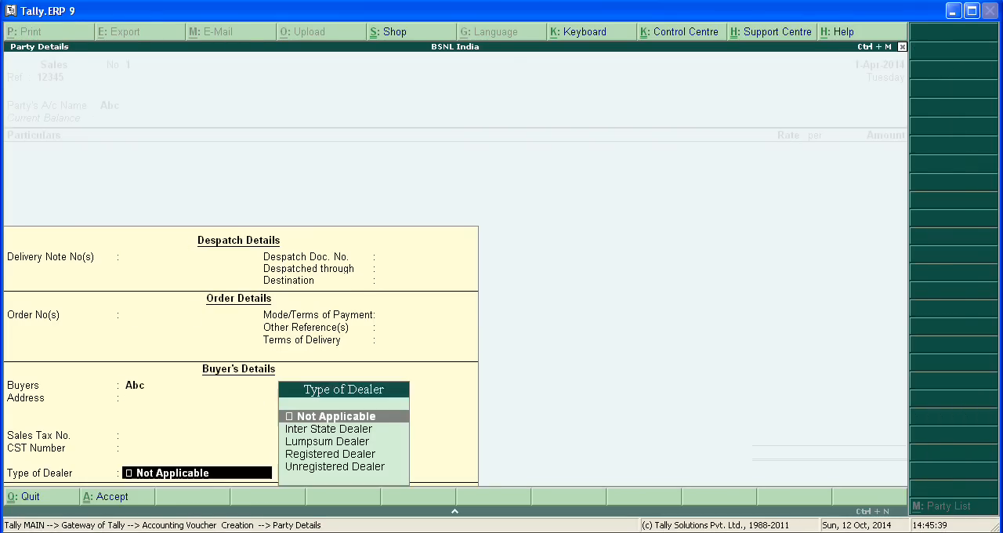
key(Return)
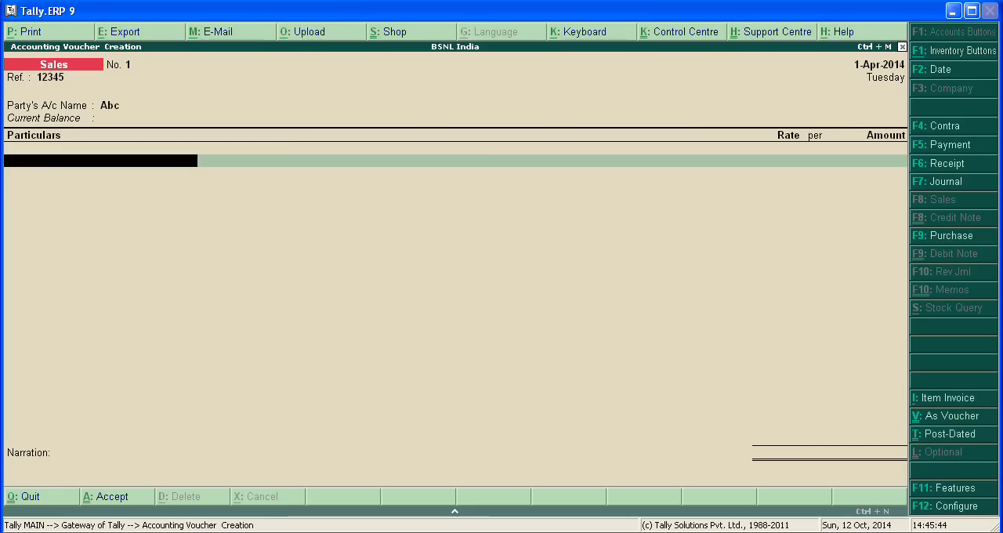
Add the Telephone Service ledger as a New Ref in the Telephone Services category with a service amount of 1000.
text(T)
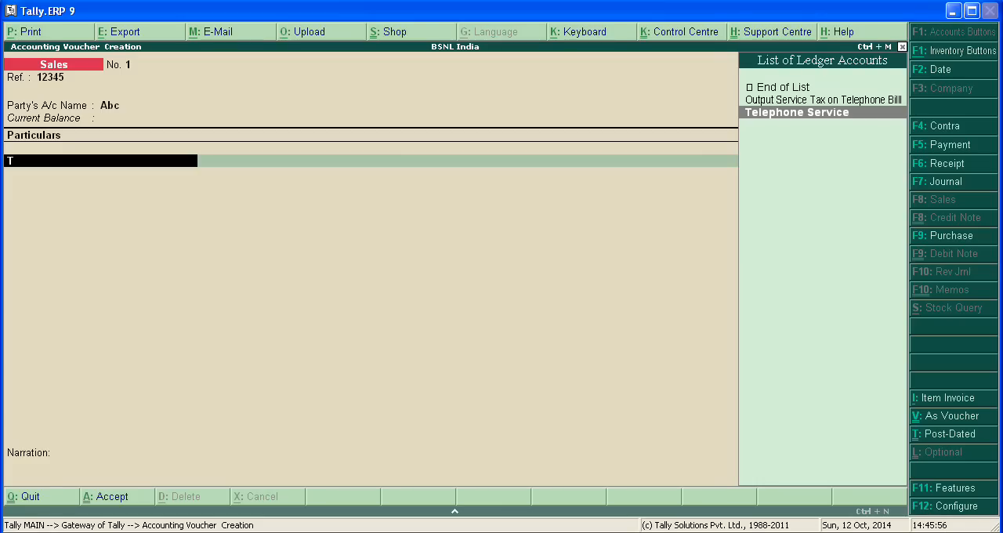
key(Return)
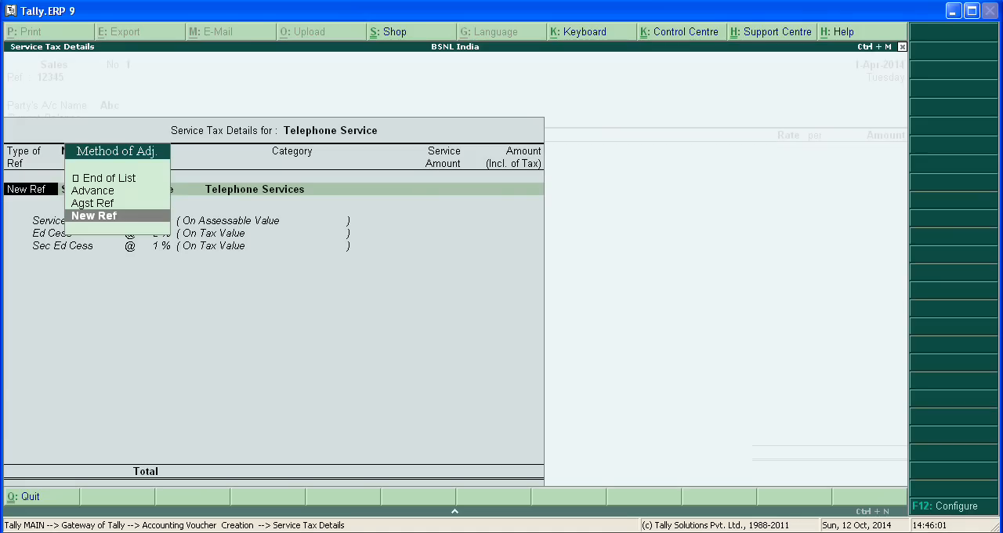
key(Return)
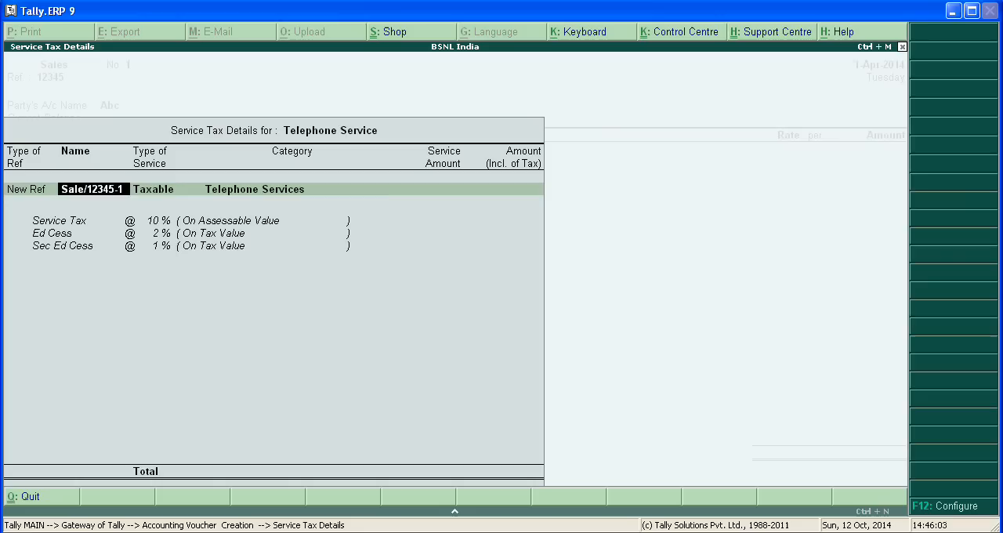
key(Return)
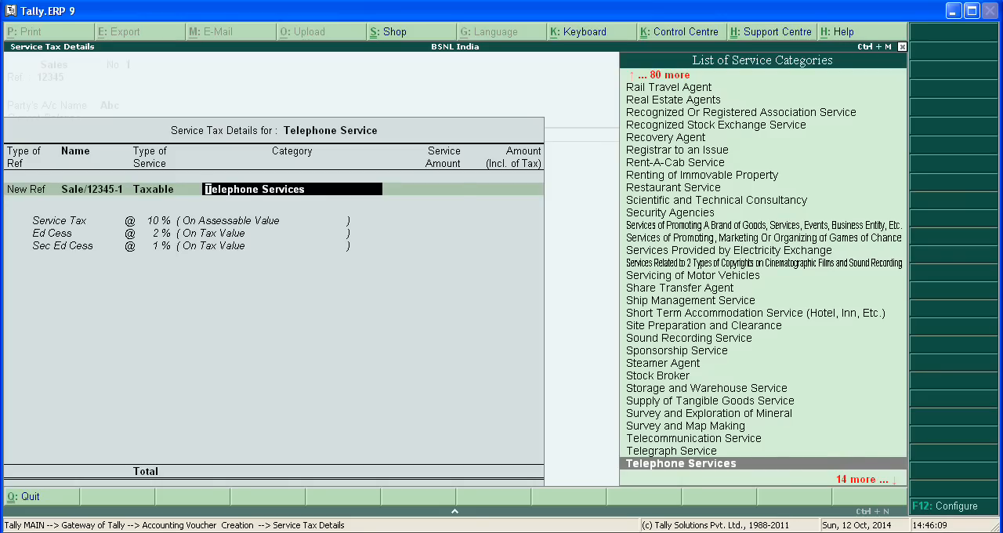
key(Return)
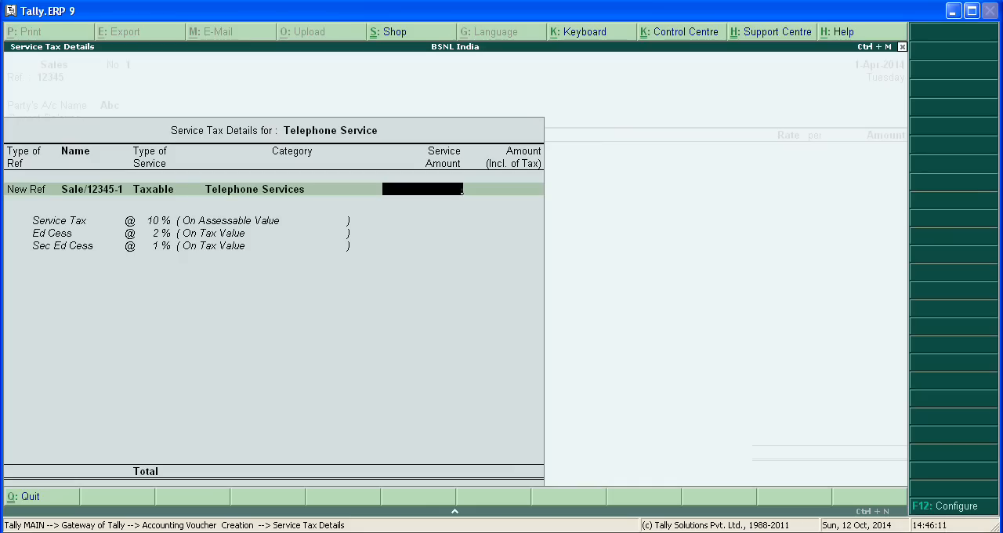
text(1000)
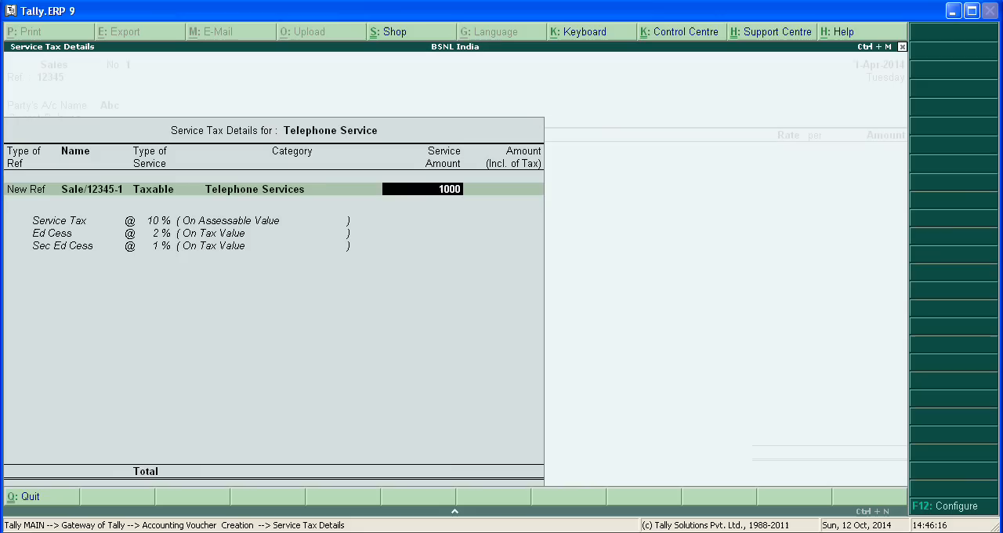
key(Return)
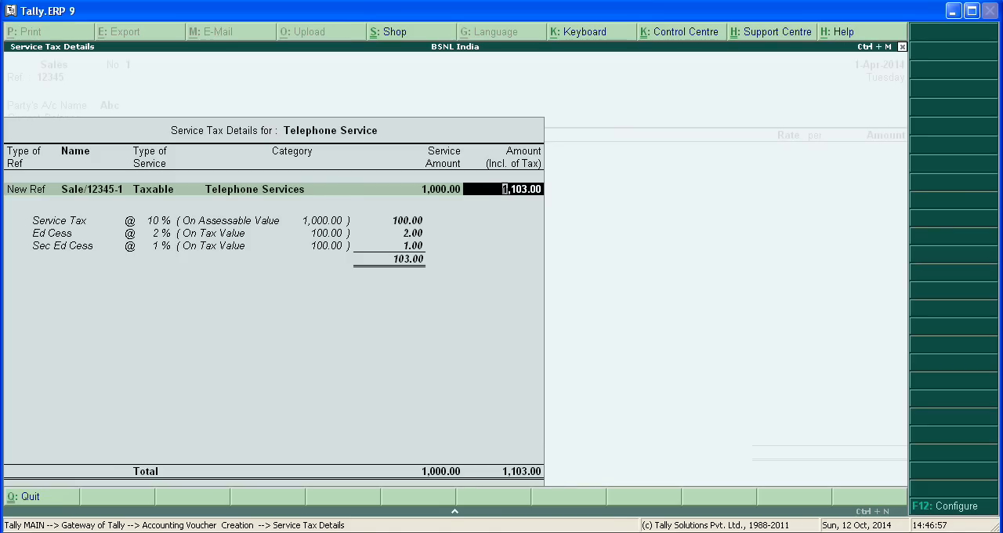
Accept the service tax configuration with service category override, abatement rate alteration and tax rate alteration all set to Yes.
key(F12)
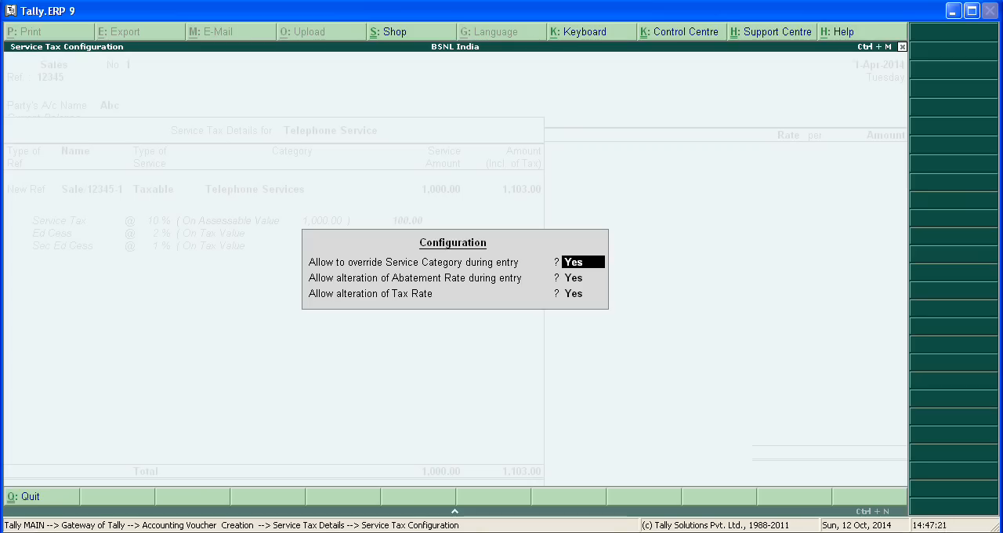
key(Return)
Set the Service Tax rate for the telephone service to 12%.
key(Return)
key(Return)
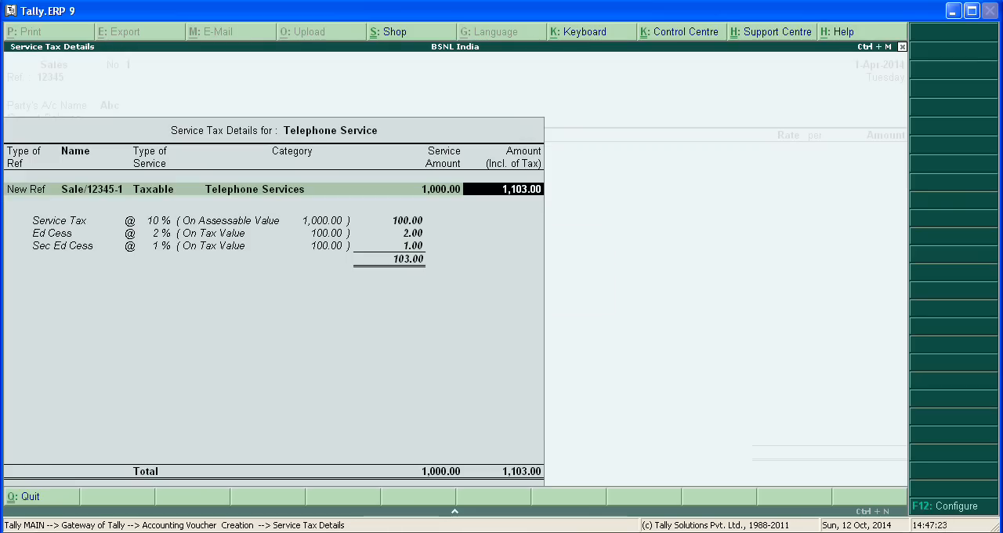
key(Return)
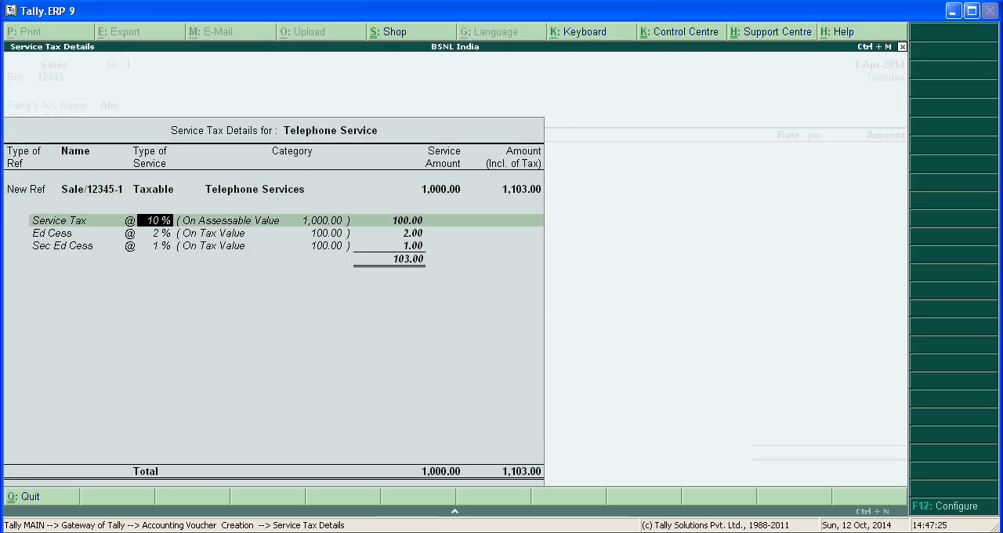
text(12)
key(Return)
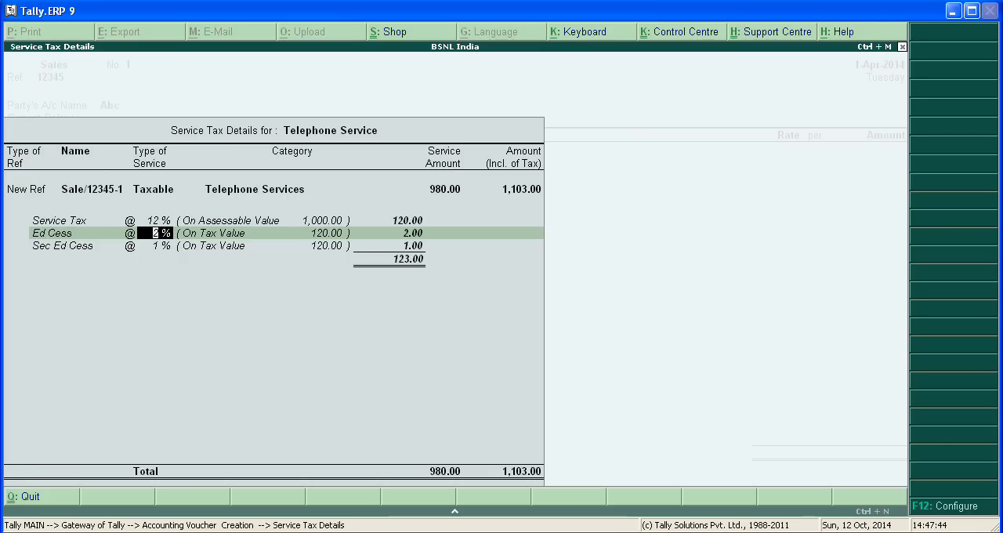
Set the telephone service amount back to 1000 and accept the Service Tax, Ed Cess and Sec Ed Cess rates.
key(Up)
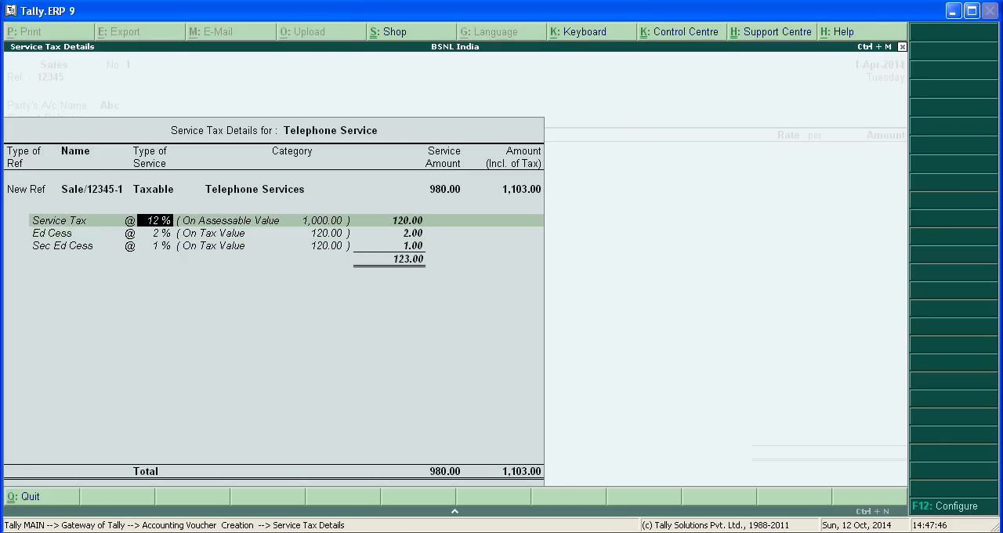
key(Up)
key(BackSpace)
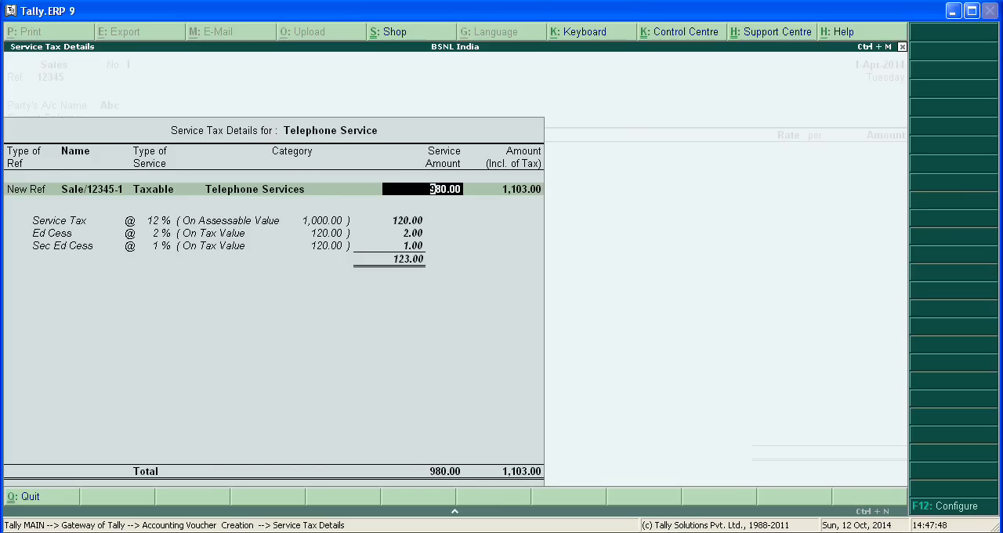
text(1000)
key(Return)
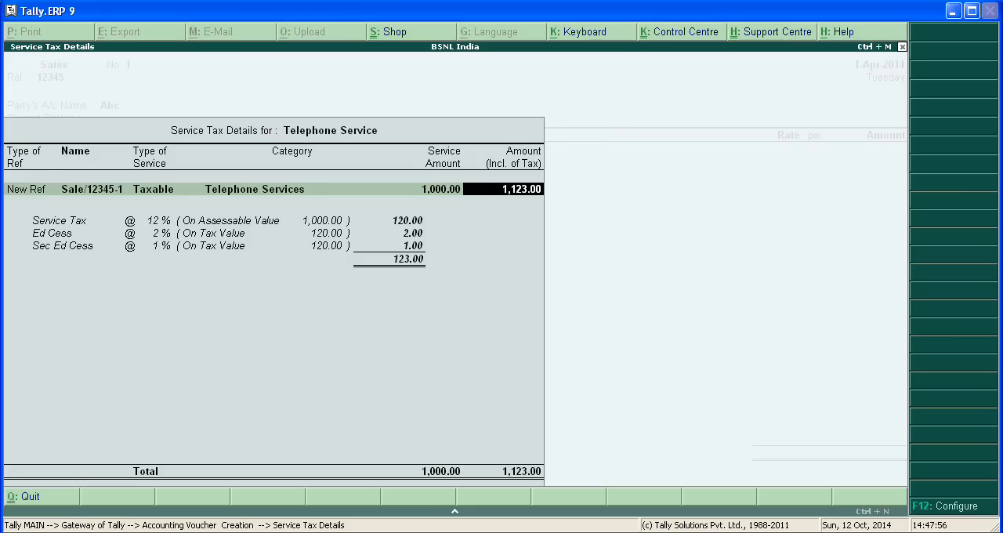
key(Return)
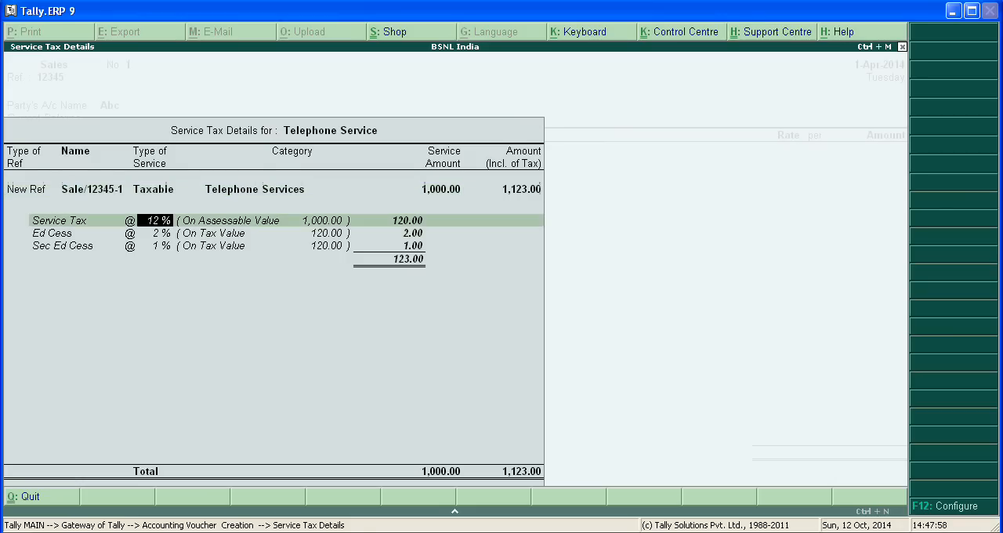
key(Return)
Finish the service tax details for Telephone Service and add the Output Service Tax on Telephone Billl ledger with its calculated amount.
key(Return)
key(Return)
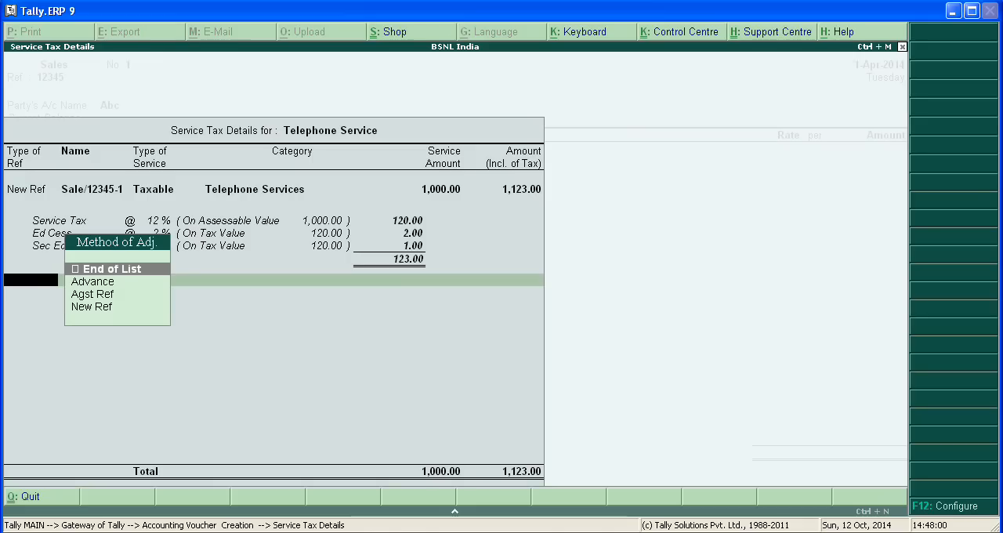
key(Return)
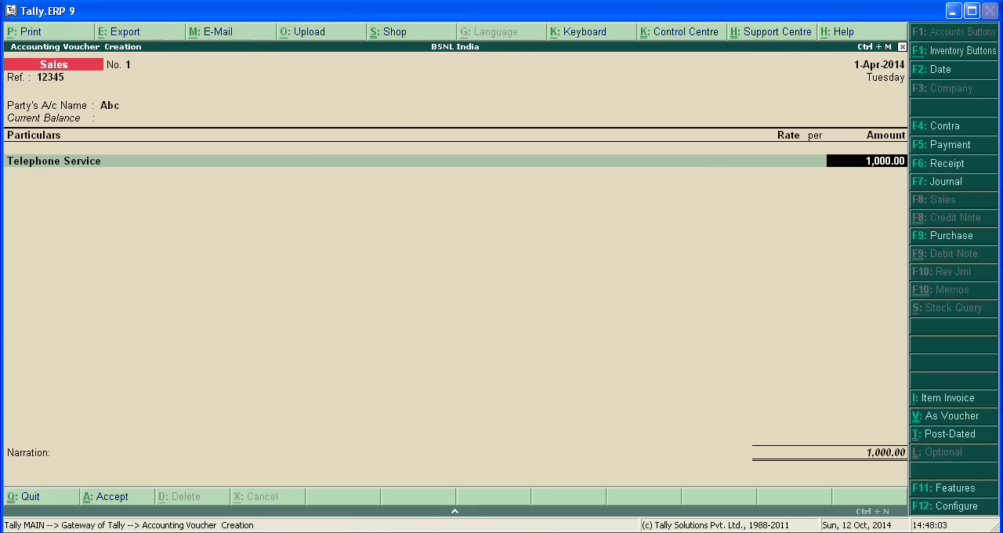
key(Return)
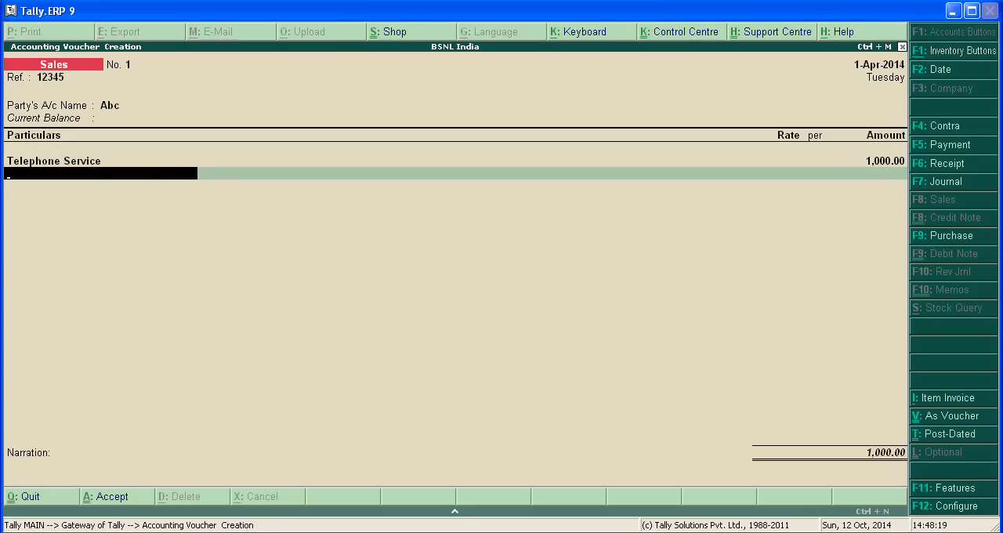
text(O)
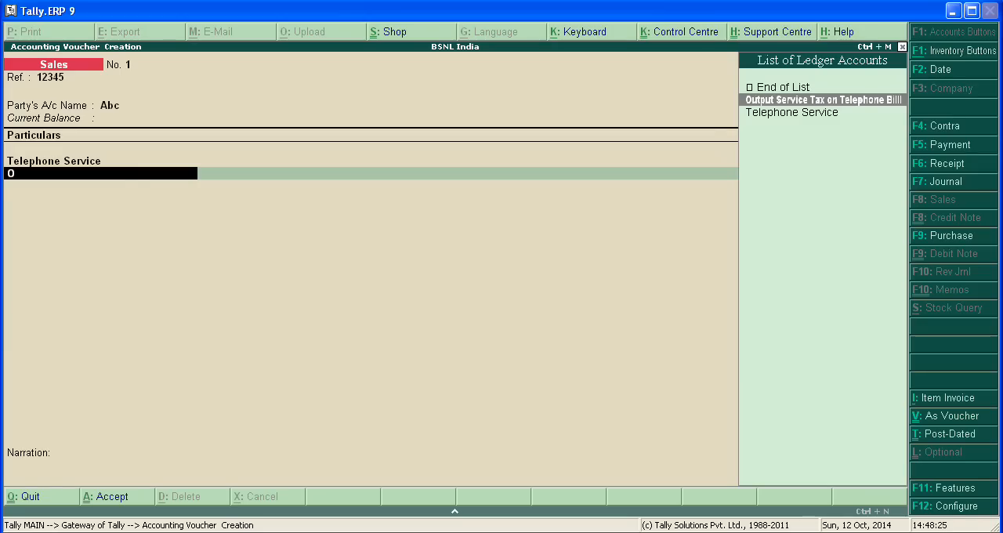
key(Return)
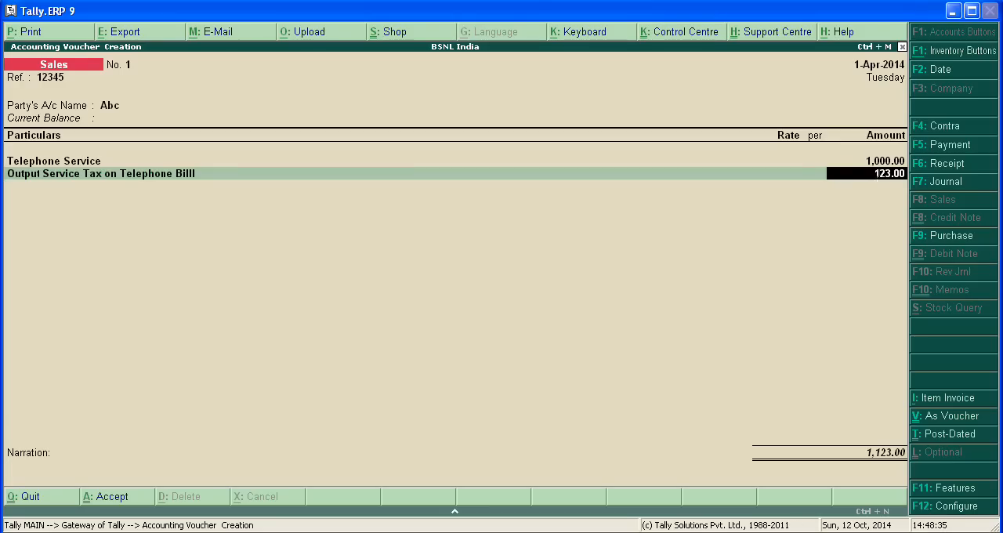
key(Return)
key(Return)
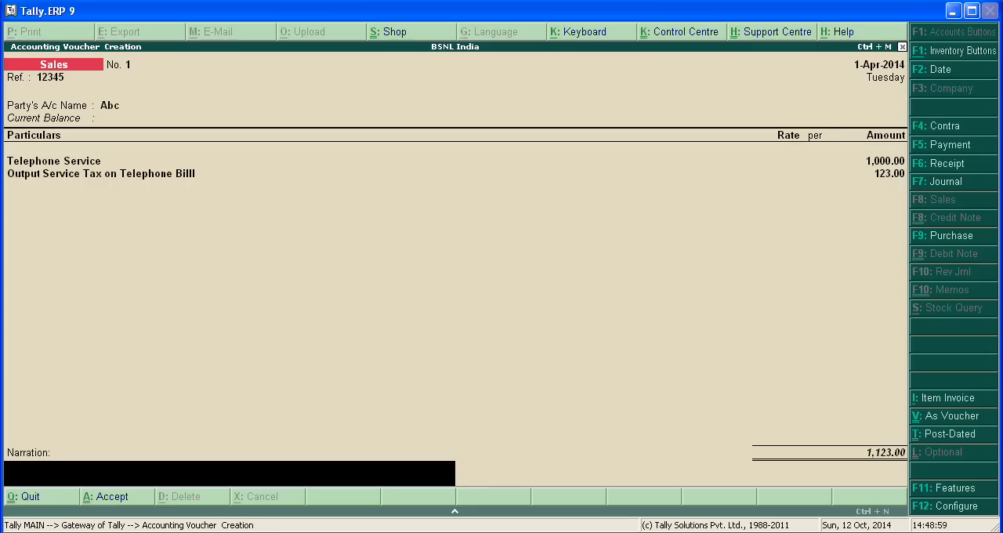
End the ledger entries, leave the narration blank and save the sales voucher.
key(Return)
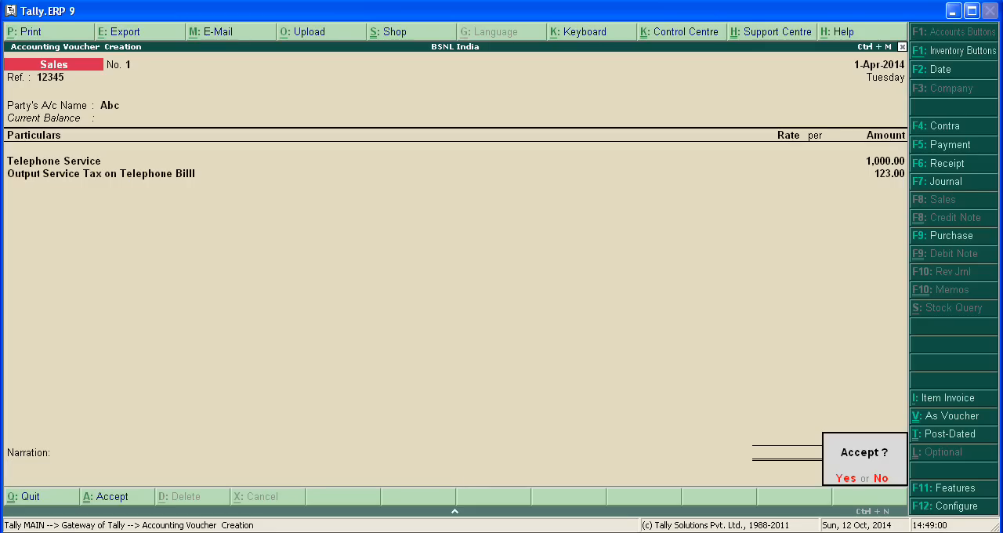
key(Return)
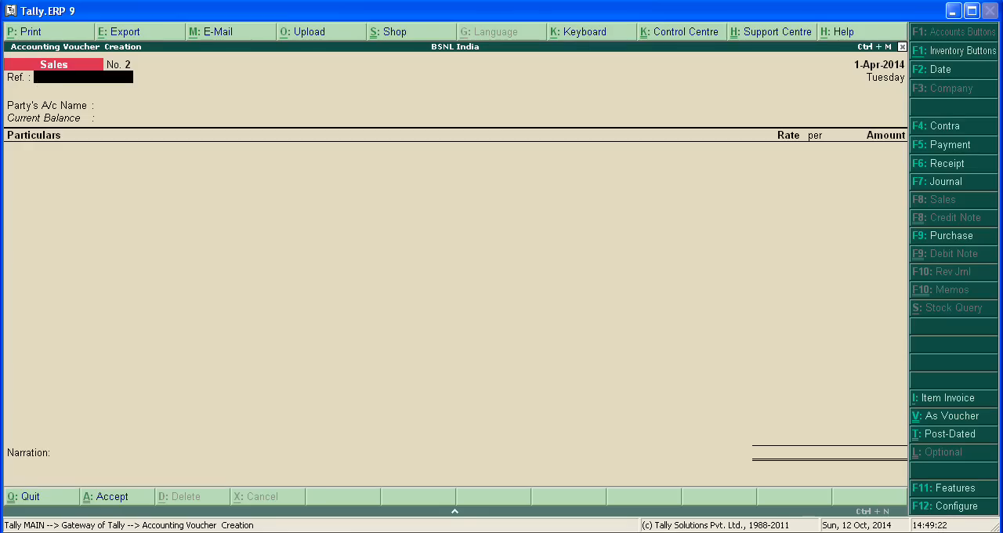
Start a receipt voucher crediting party Abc with 1123, leaving the service tax details empty.
key(F6)
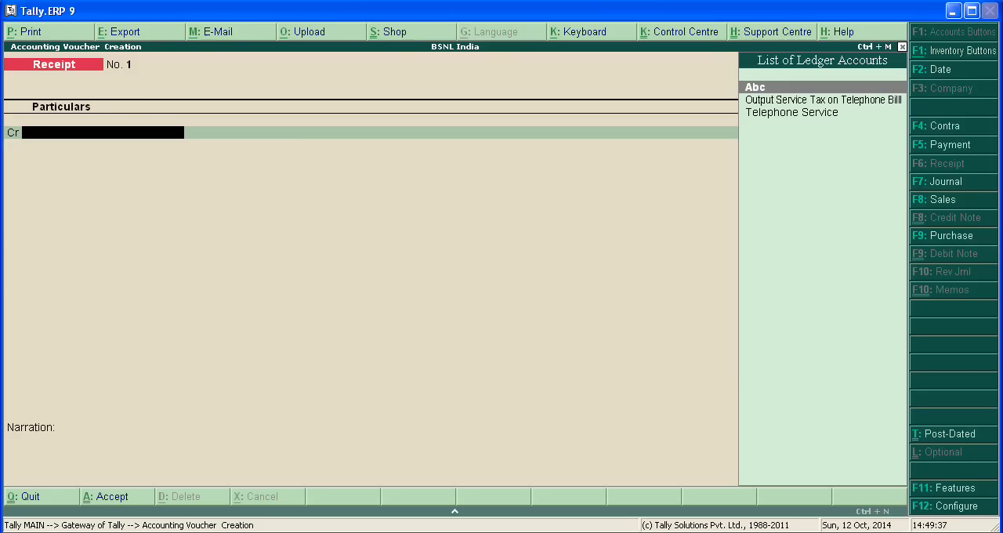
key(Return)
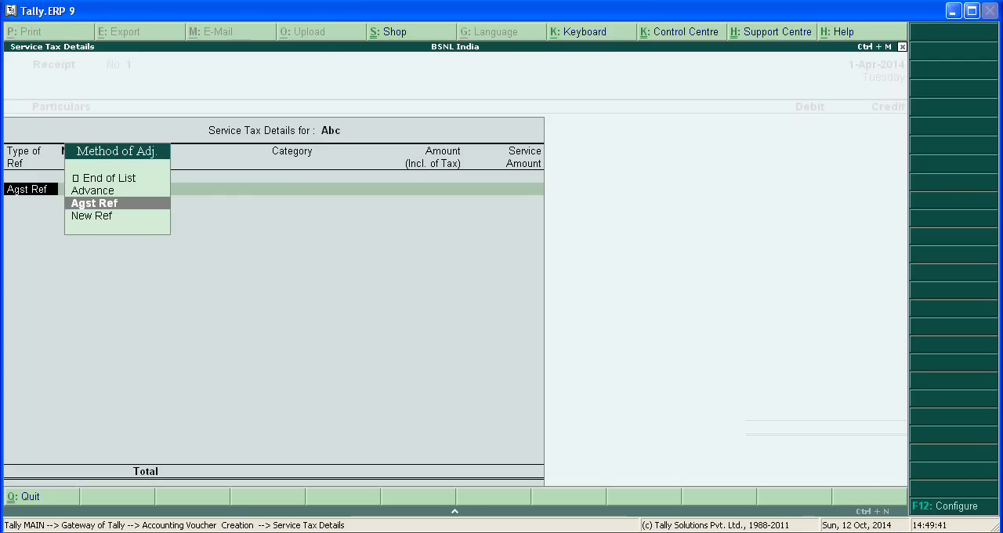
key(Up)
key(Up)
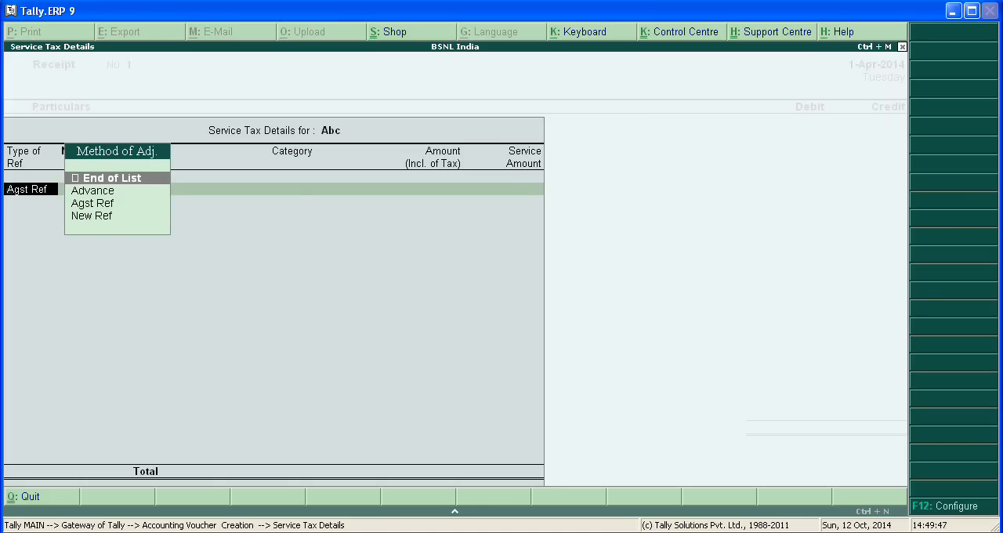
key(Escape)
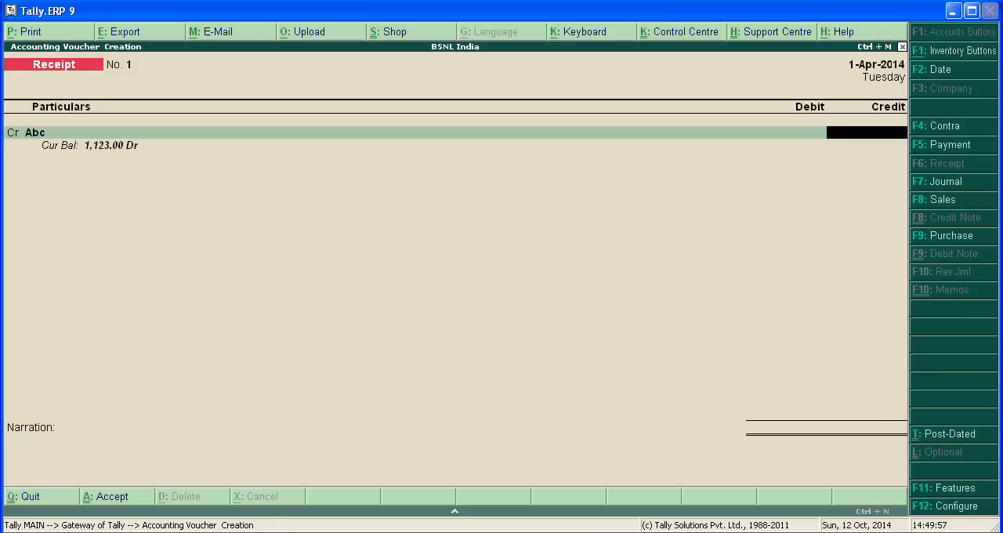
text(1123)
key(Return)
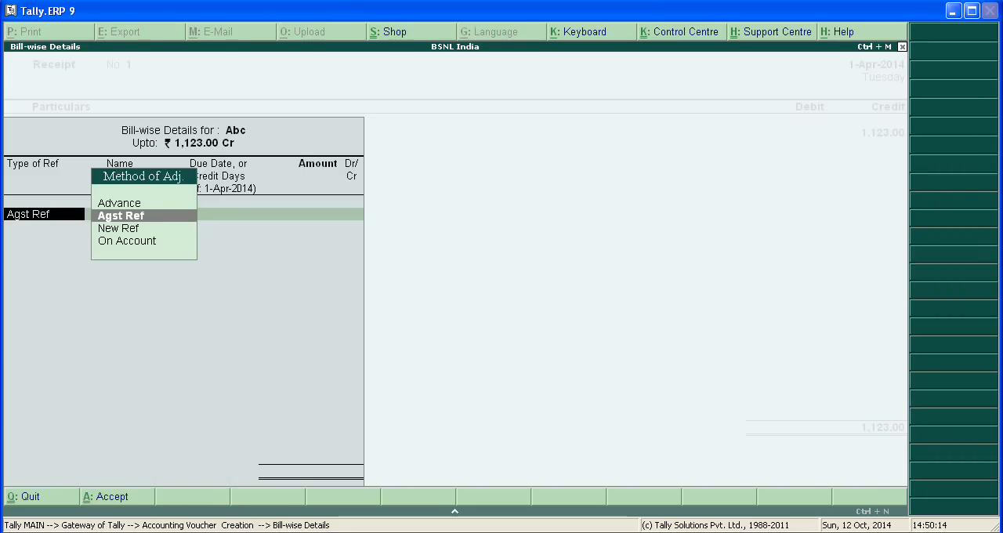
Adjust the receipt from Abc as Agst Ref against pending bill 1 for the full 1,123.00 Cr.
key(Return)
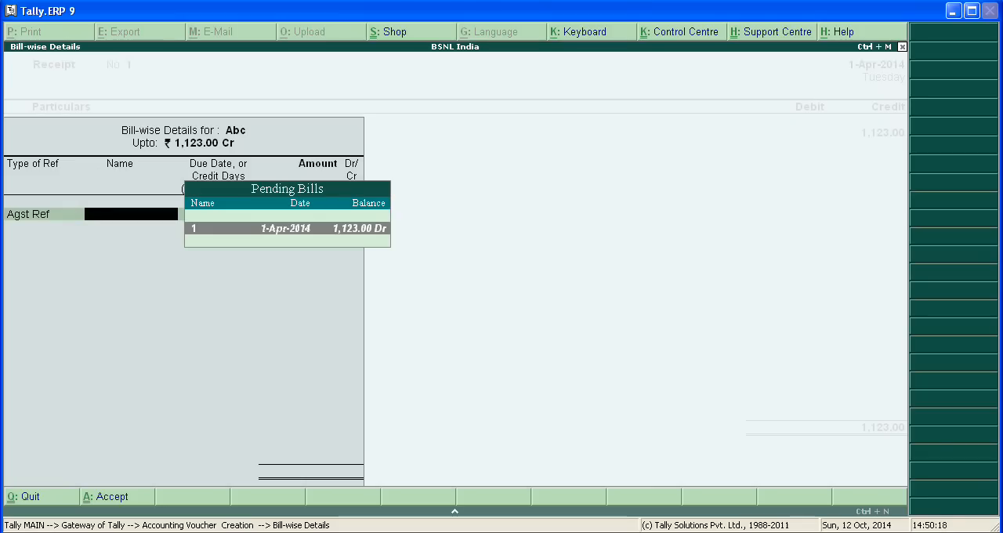
key(Return)
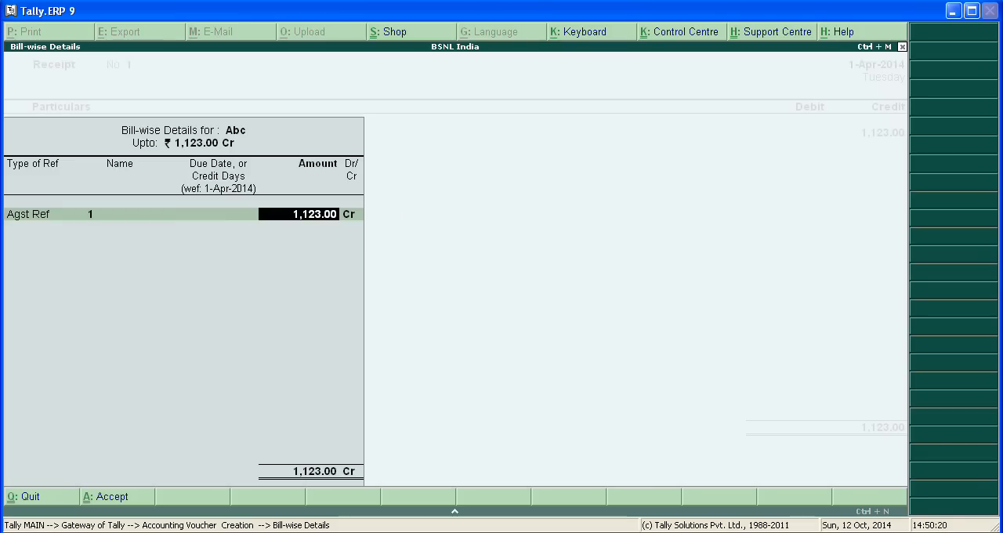
key(Return)
key(Return)
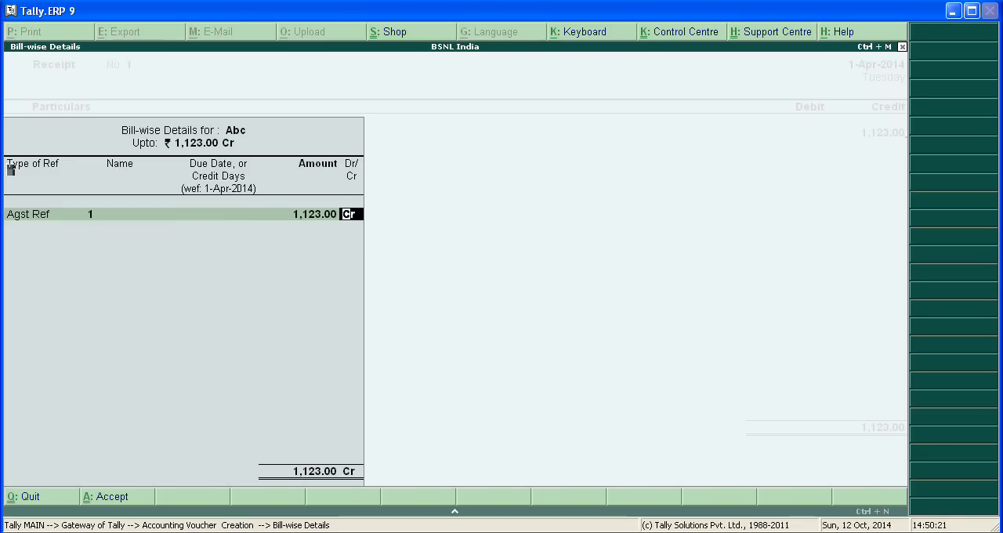
key(Return)
key(Return)
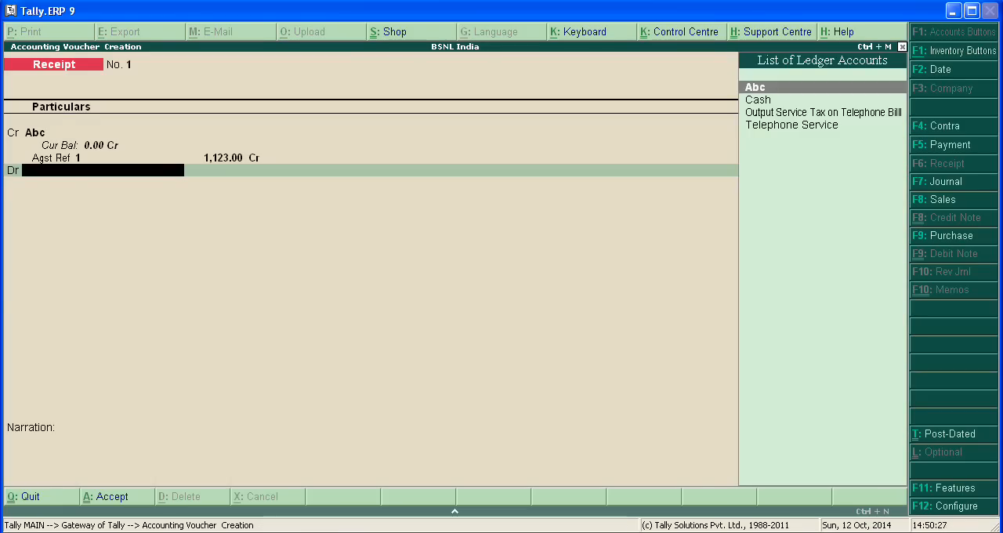
Debit Cash with 1,123.00, leave the narration blank and save the receipt voucher.
key(Down)
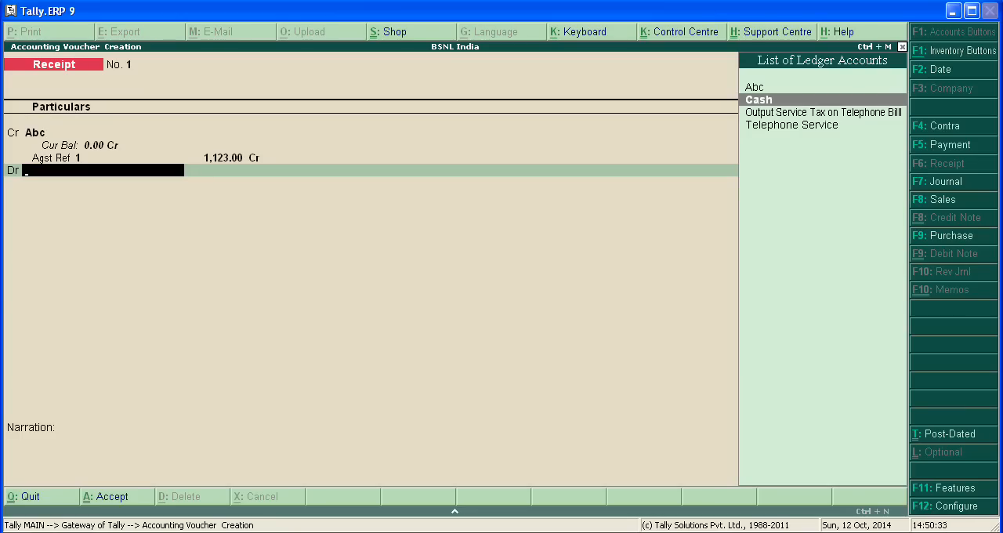
key(Return)
key(Return)
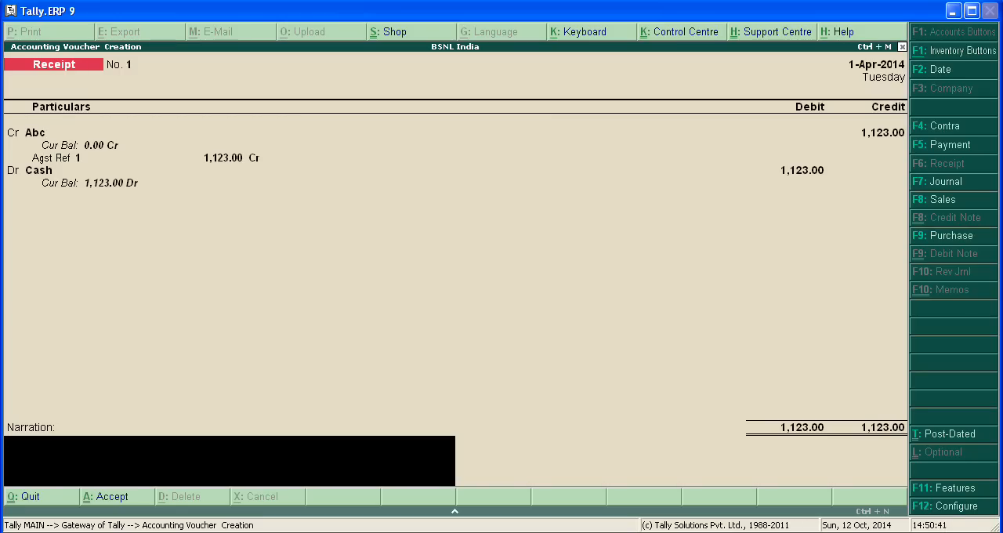
key(Return)
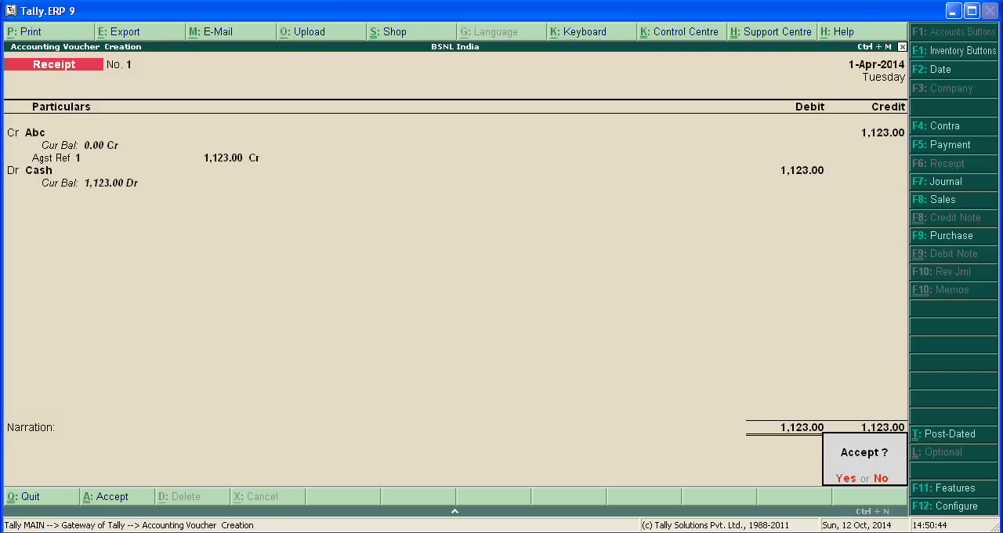
key(Return)
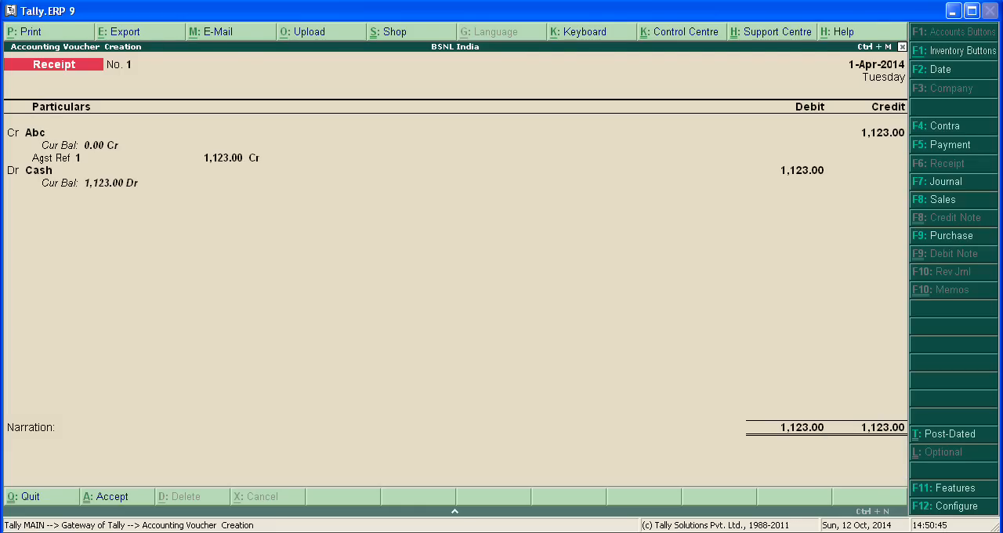